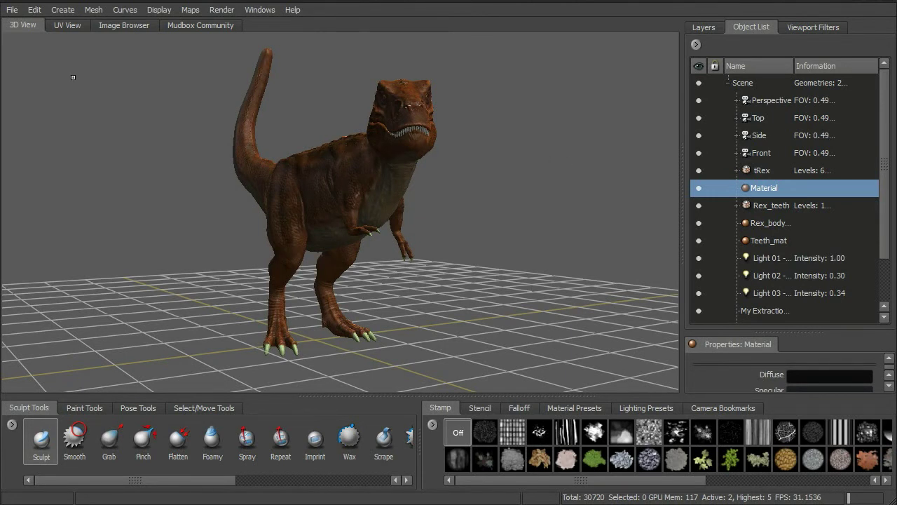
- Select the tRex mesh and check Export Selection's file types (Fbx, Obj, Mudbox), keeping Obj, then cancel
{"action": "left_click", "coordinate": [12, 11]}
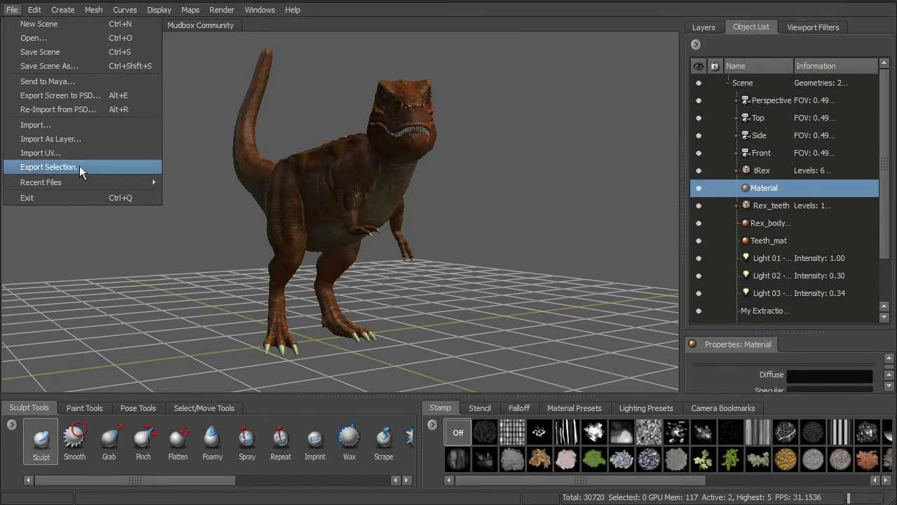
{"action": "left_click", "coordinate": [760, 170]}
{"action": "left_click", "coordinate": [12, 10]}
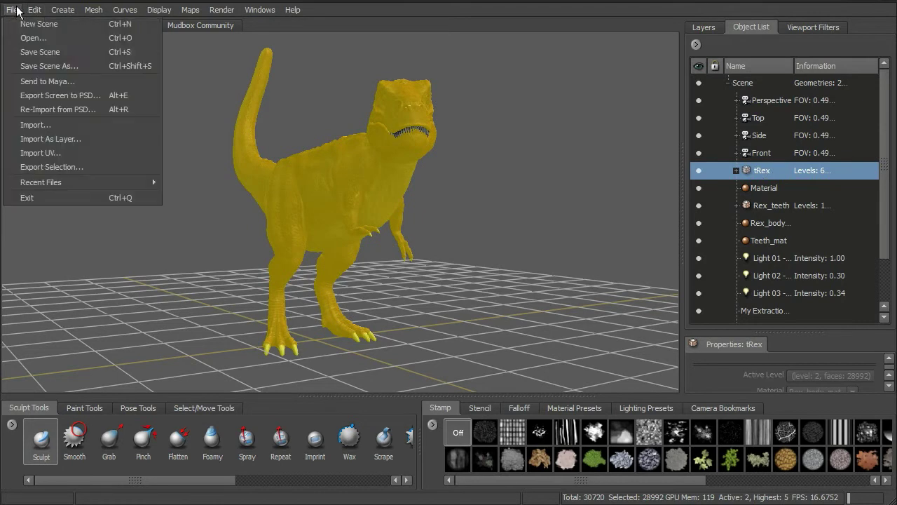
{"action": "left_click", "coordinate": [73, 154]}
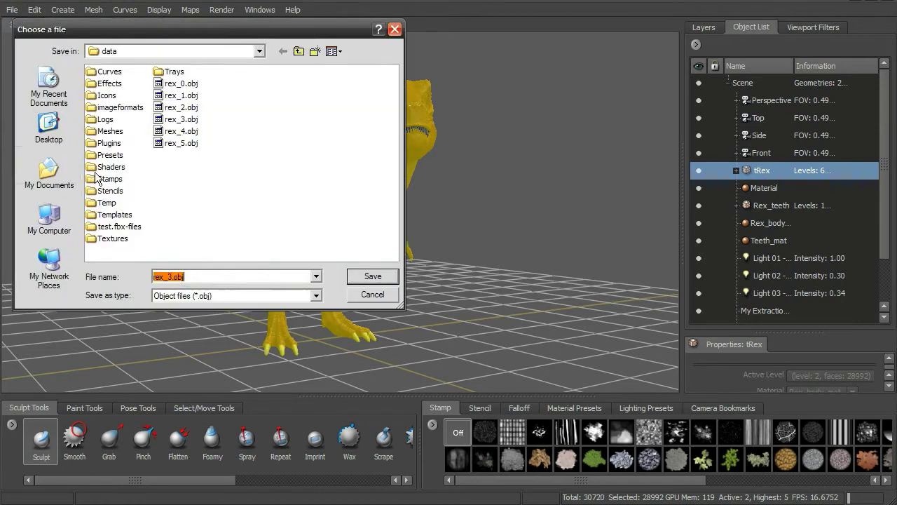
{"action": "left_click", "coordinate": [248, 299]}
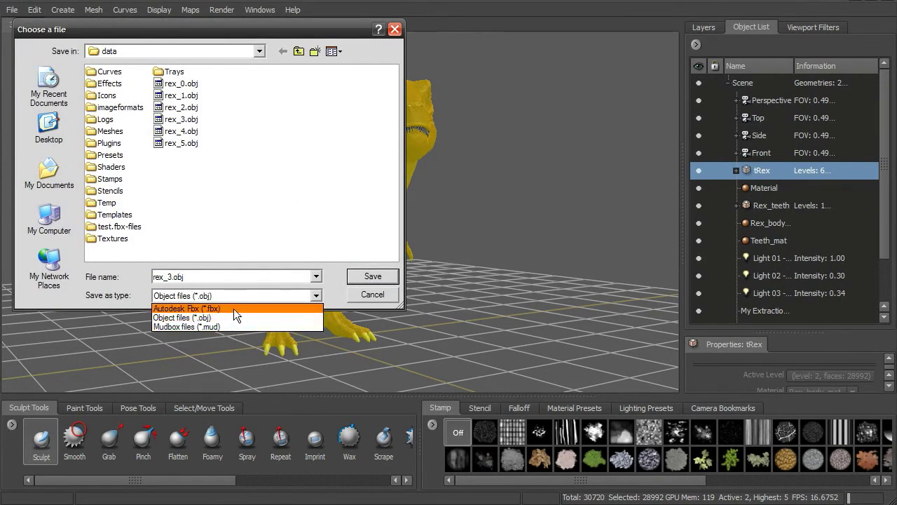
{"action": "left_click", "coordinate": [231, 318]}
{"action": "left_click", "coordinate": [388, 297]}
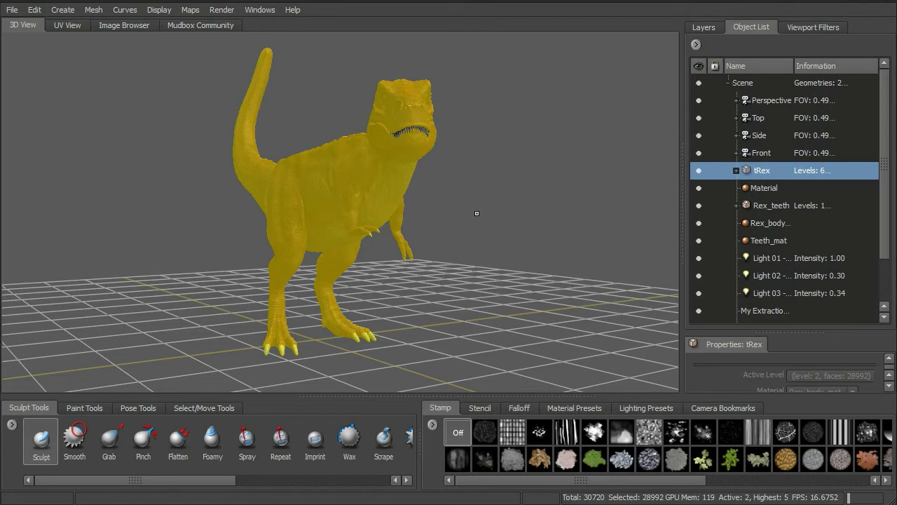
{"action": "left_click", "coordinate": [261, 10]}
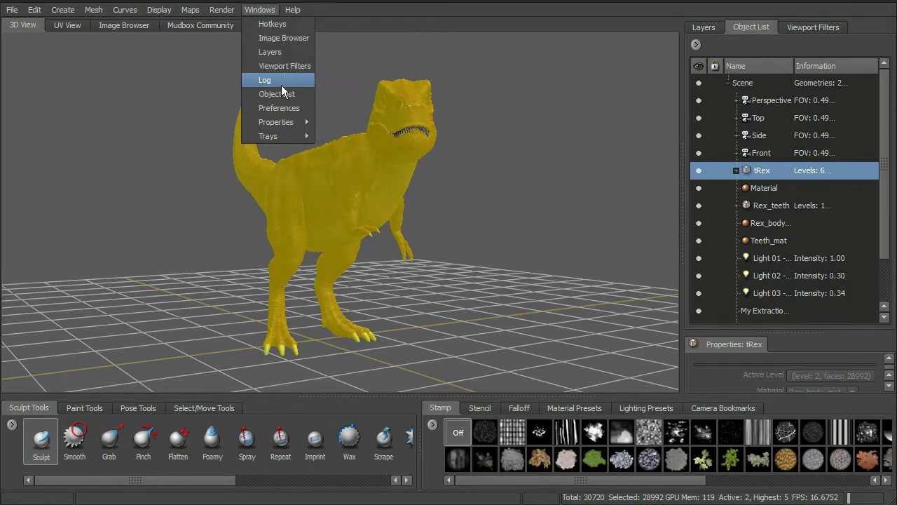
{"action": "left_click", "coordinate": [281, 108]}
{"action": "left_click_drag", "start_coordinate": [547, 111], "coordinate": [677, 9]}
{"action": "left_click", "coordinate": [456, 161]}
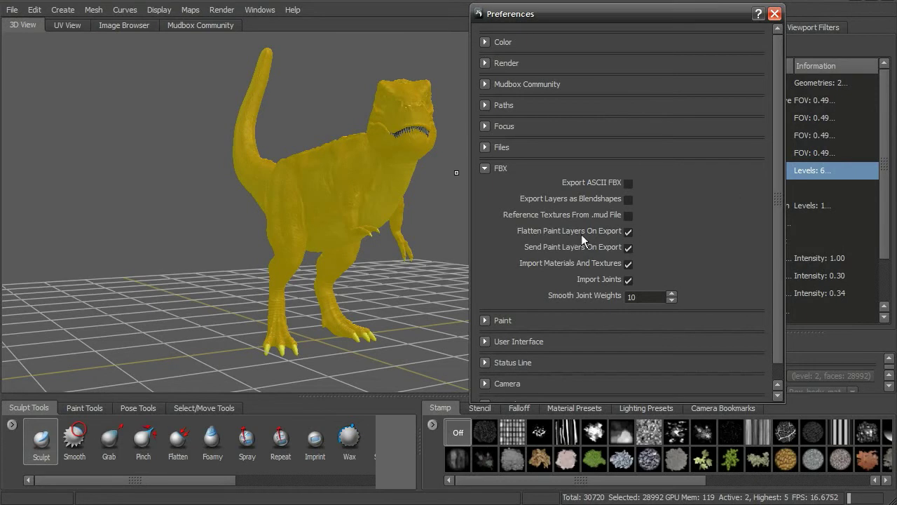
{"action": "left_click_drag", "start_coordinate": [603, 13], "coordinate": [513, 10]}
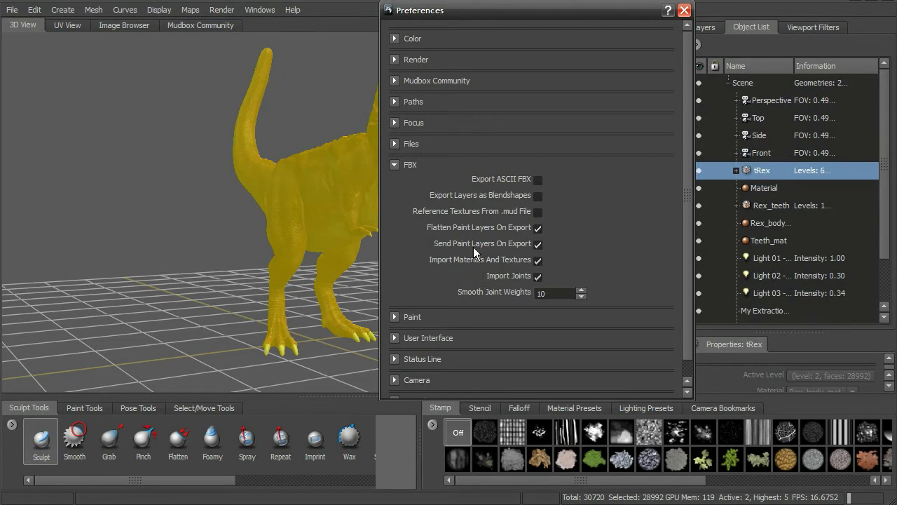
{"action": "left_click", "coordinate": [684, 11]}
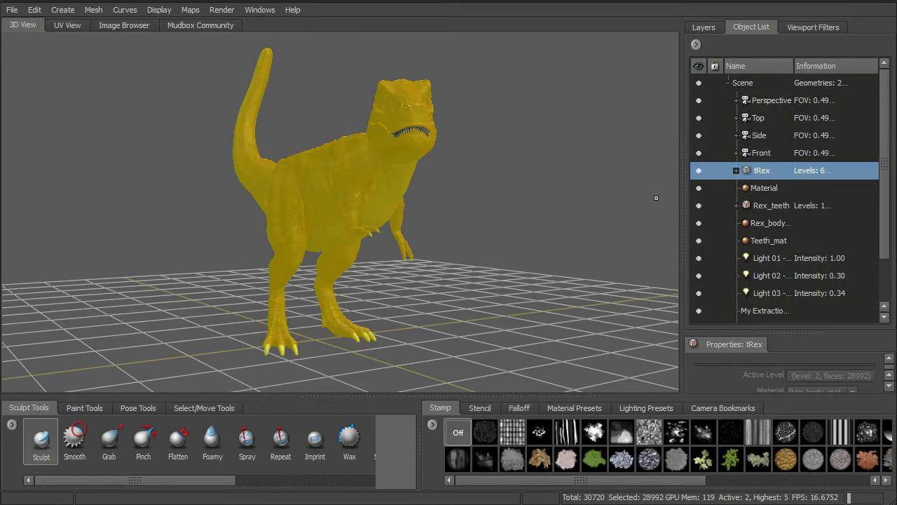
- Select Material to deselect the T-Rex and list its Diffuse, Specular, Gloss and Normal Map paint layers
{"action": "left_click", "coordinate": [755, 189]}
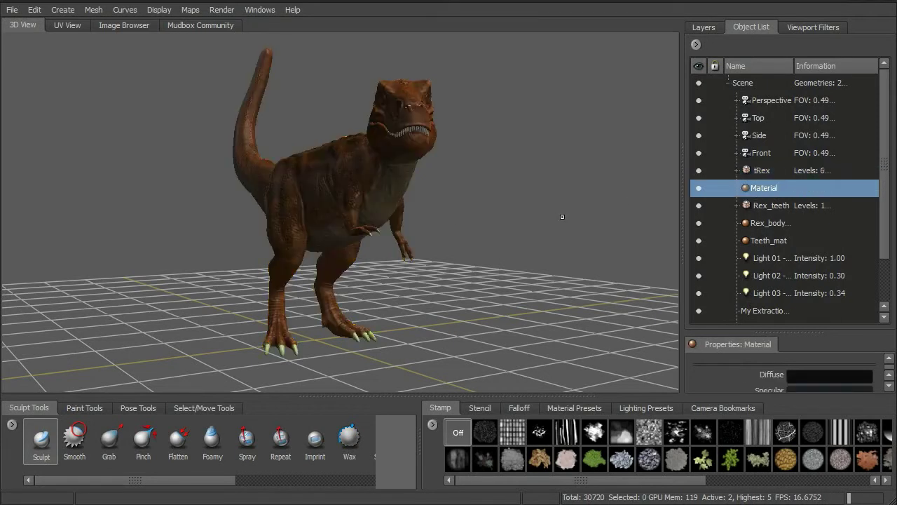
{"action": "mouse_move", "coordinate": [479, 198]}
{"action": "left_mouse_down", "text": "alt"}
{"action": "mouse_move", "coordinate": [460, 210]}
{"action": "mouse_move", "coordinate": [488, 209]}
{"action": "left_mouse_up", "text": "alt"}
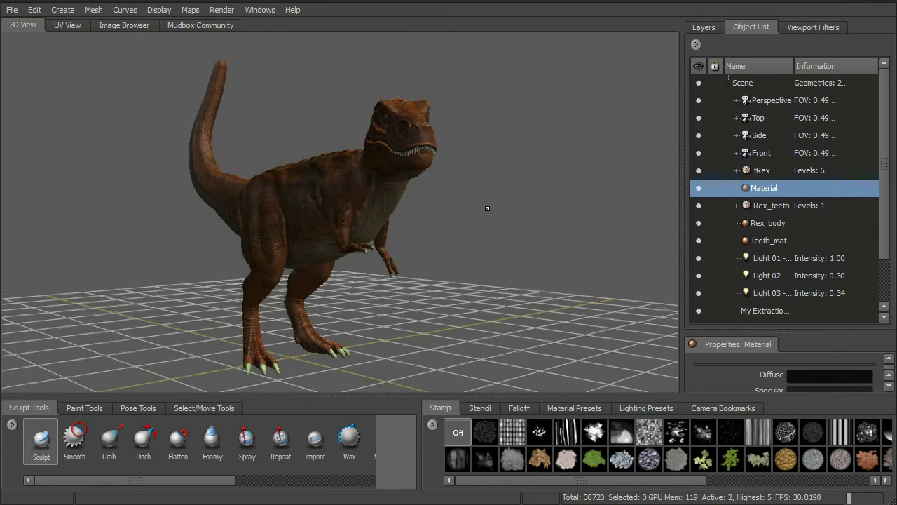
{"action": "left_click", "coordinate": [704, 26]}
{"action": "left_click", "coordinate": [806, 45]}
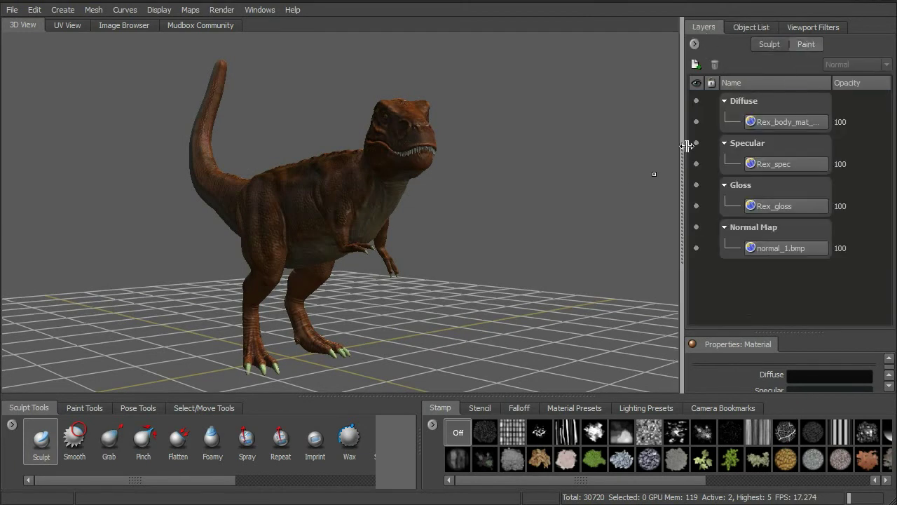
{"action": "left_click_drag", "start_coordinate": [570, 220], "coordinate": [394, 180], "text": "alt"}
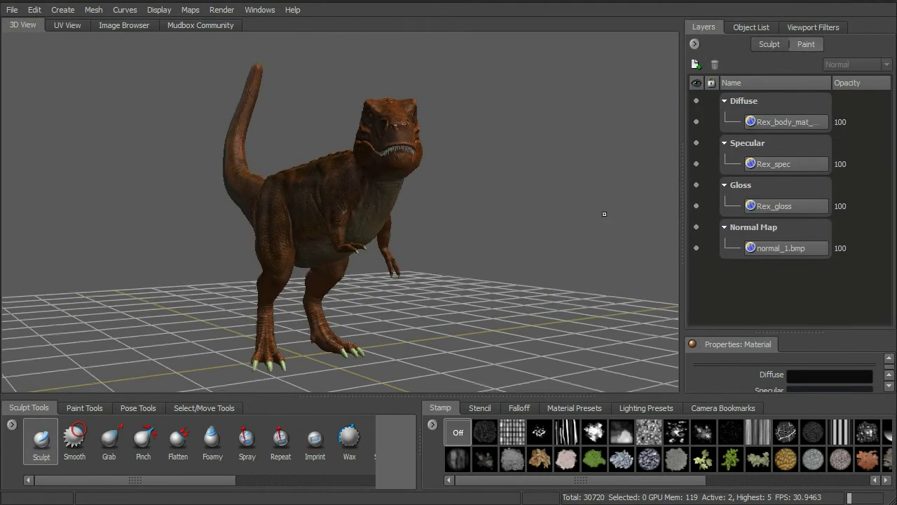
{"action": "left_click_drag", "start_coordinate": [584, 228], "coordinate": [491, 214], "text": "alt"}
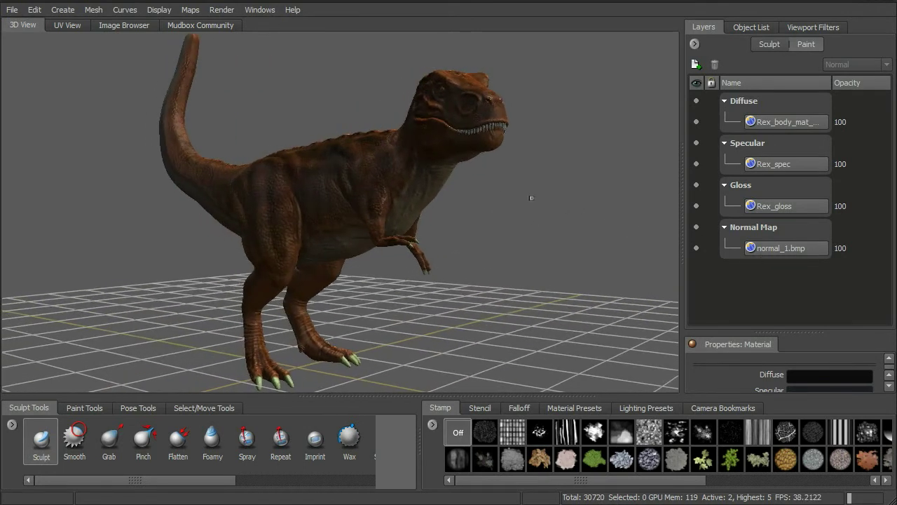
{"action": "left_click_drag", "start_coordinate": [541, 196], "coordinate": [542, 198], "text": "alt"}
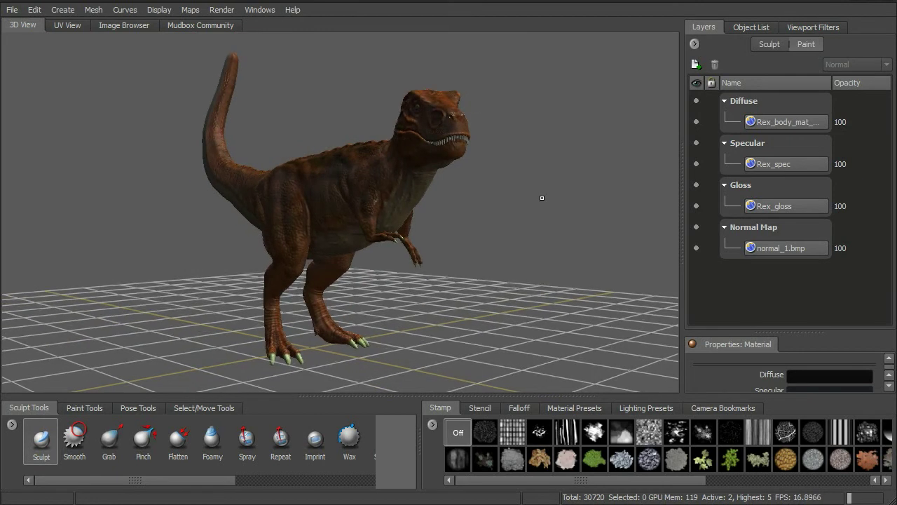
- Use Send to Maya with All Meshes, paint layers flattened per channel and sculpt layers flattened
{"action": "left_click", "coordinate": [18, 11]}
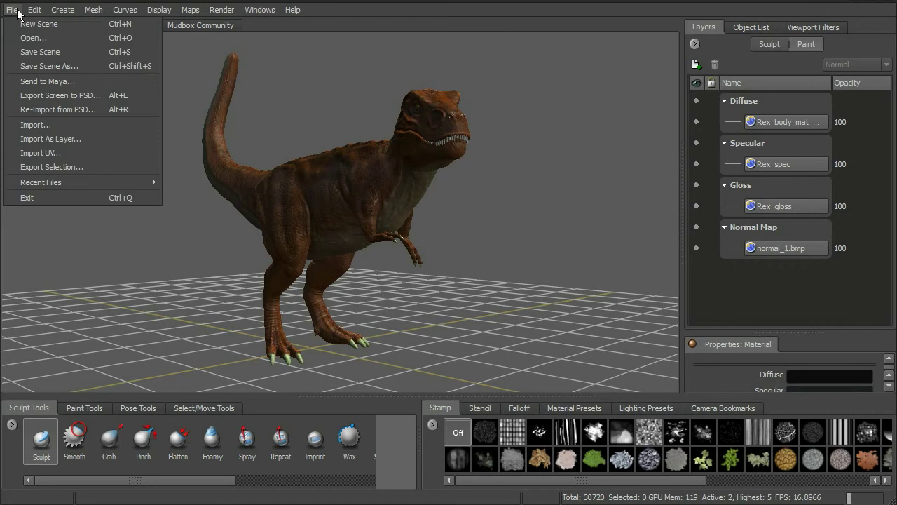
{"action": "left_click", "coordinate": [67, 83]}
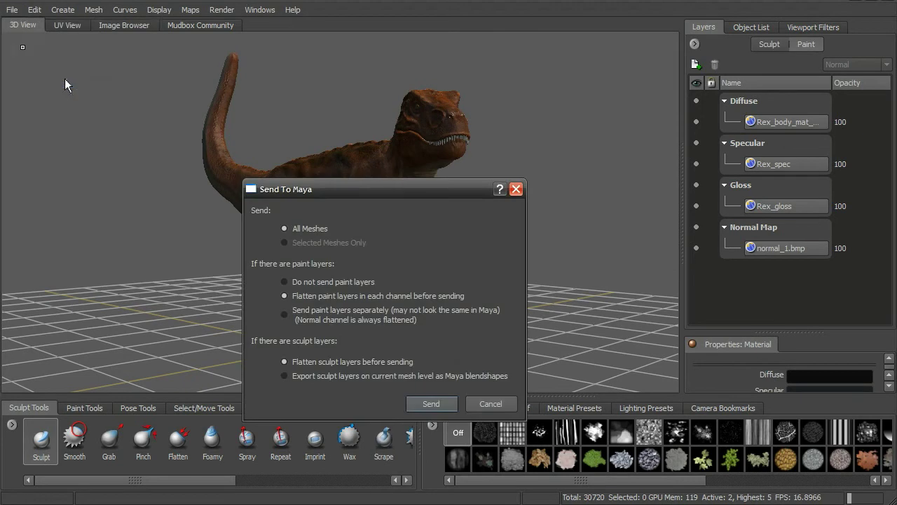
{"action": "left_click_drag", "start_coordinate": [367, 197], "coordinate": [520, 66]}
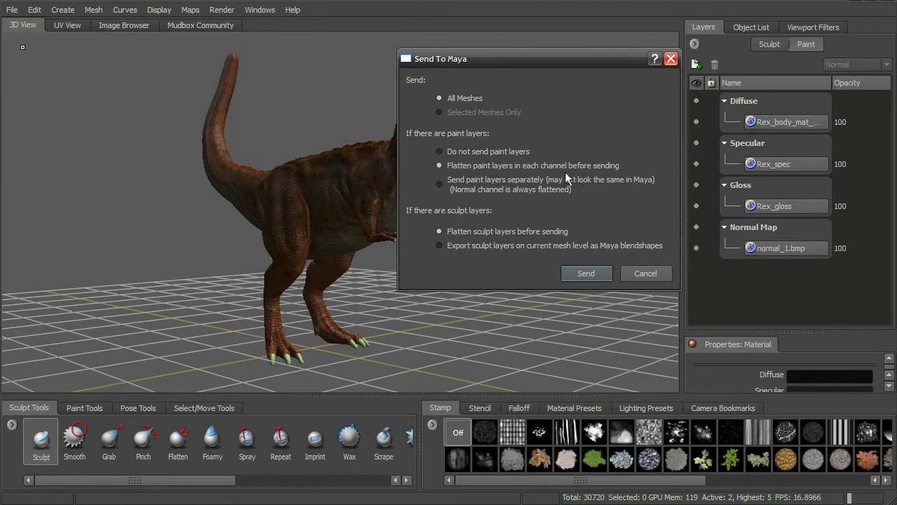
{"action": "left_click_drag", "start_coordinate": [560, 57], "coordinate": [501, 52]}
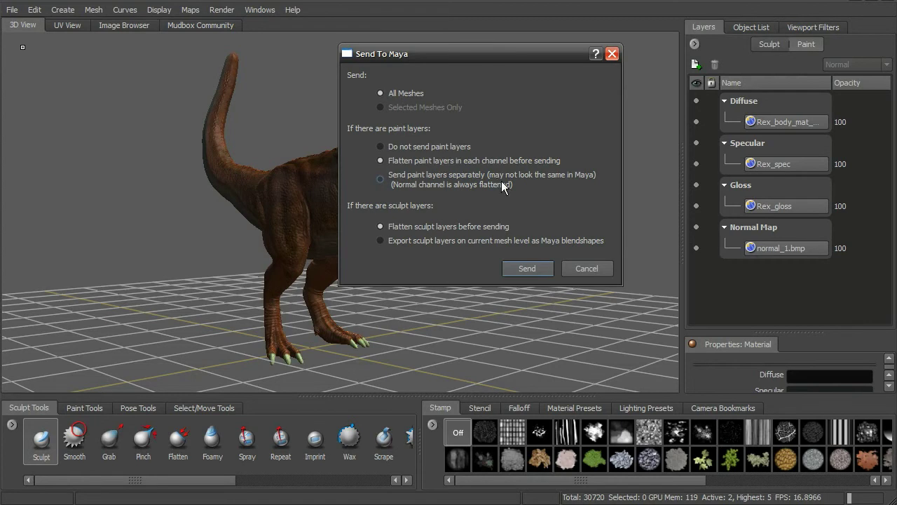
{"action": "left_click", "coordinate": [532, 269]}
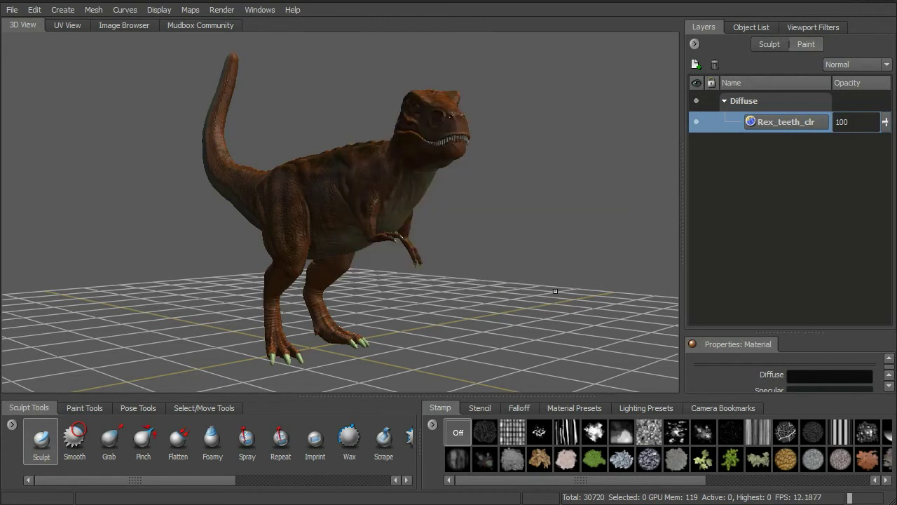
- Quit Mudbox and choose Don't Save at the Scene Not Saved warning
{"action": "key", "text": "ctrl+n"}
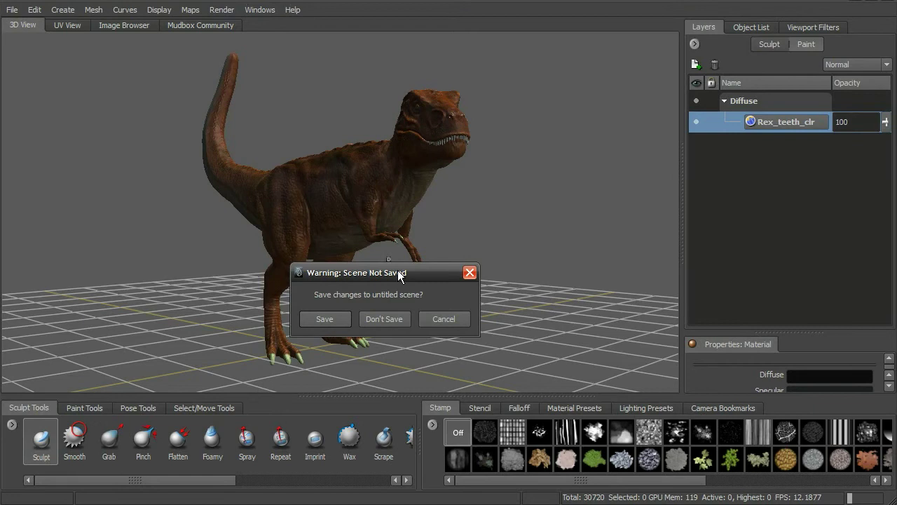
{"action": "left_click_drag", "start_coordinate": [398, 272], "coordinate": [485, 189]}
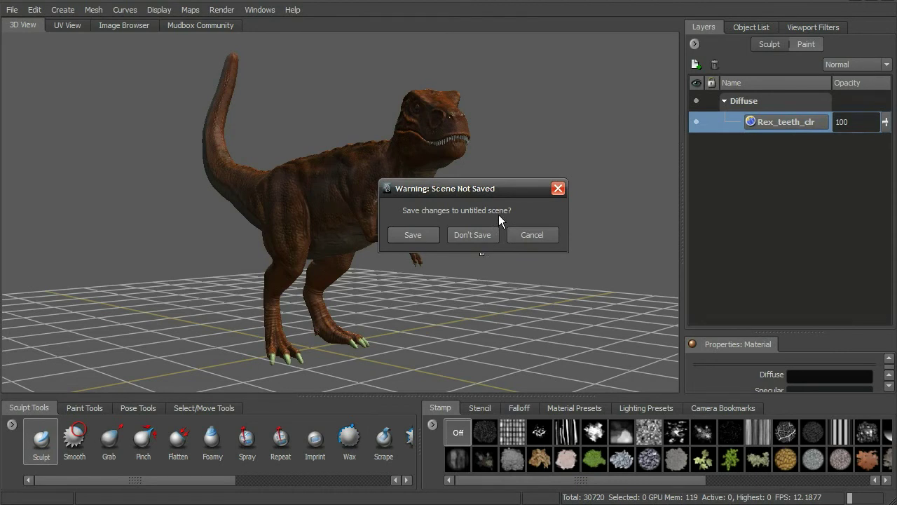
{"action": "left_click", "coordinate": [484, 233]}
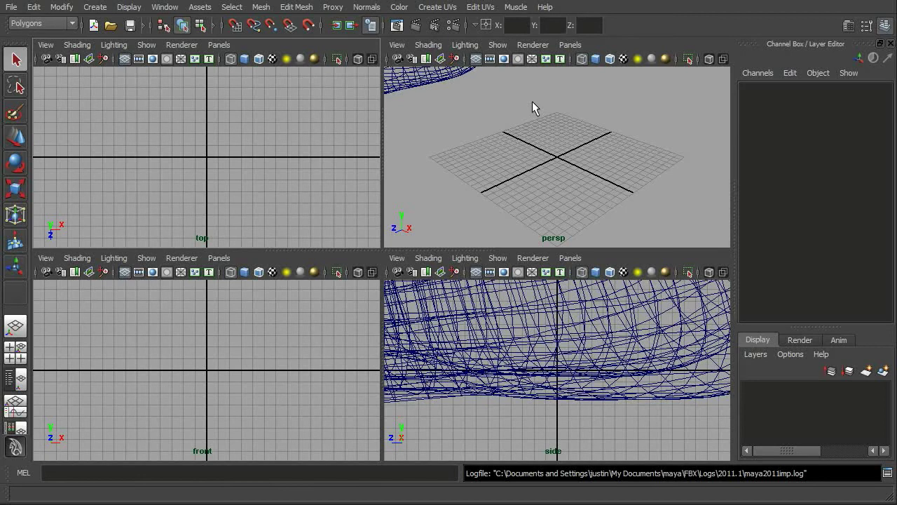
- Maximize the Maya perspective view and frame the T-Rex in it
{"action": "left_click", "coordinate": [609, 107]}
{"action": "key", "text": "space"}
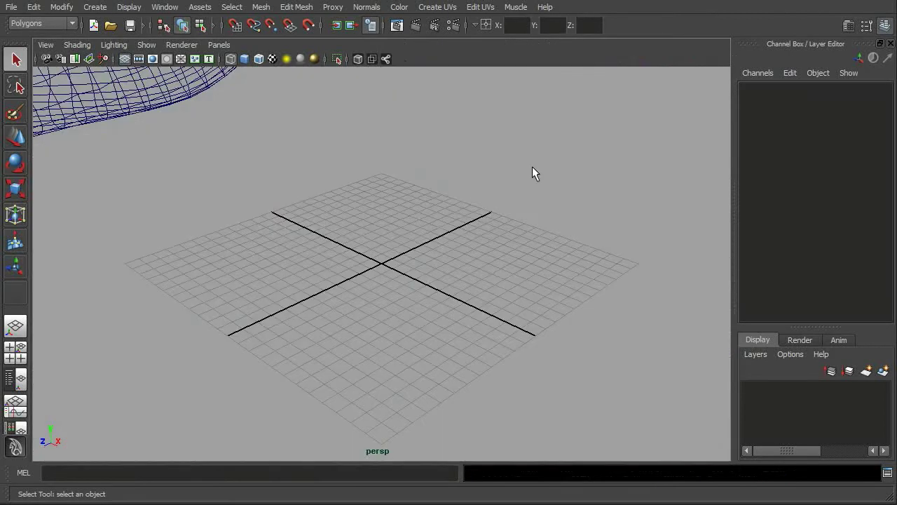
{"action": "key", "text": "a"}
{"action": "mouse_move", "coordinate": [496, 193]}
{"action": "left_mouse_down", "text": "alt"}
{"action": "mouse_move", "coordinate": [469, 225]}
{"action": "mouse_move", "coordinate": [610, 204]}
{"action": "mouse_move", "coordinate": [493, 210]}
{"action": "mouse_move", "coordinate": [503, 224]}
{"action": "mouse_move", "coordinate": [517, 223]}
{"action": "mouse_move", "coordinate": [513, 250]}
{"action": "mouse_move", "coordinate": [531, 256]}
{"action": "left_mouse_up", "text": "alt"}
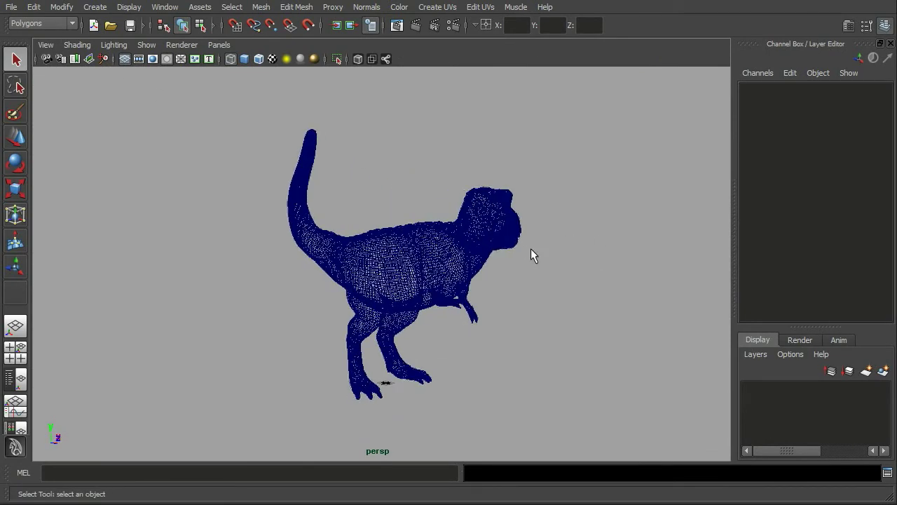
- Apply Smooth Shade All and orbit to a three-quarter view of the T-Rex
{"action": "left_click", "coordinate": [87, 44]}
{"action": "left_click", "coordinate": [96, 80]}
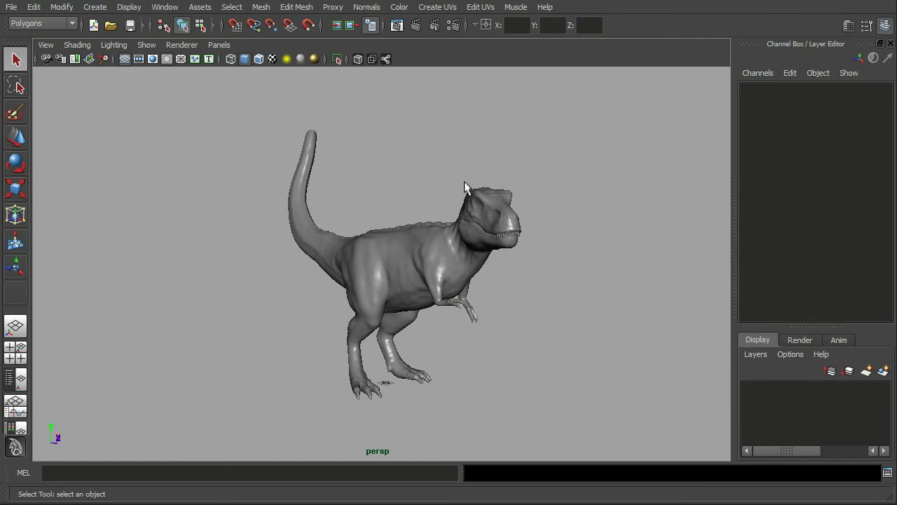
{"action": "mouse_move", "coordinate": [507, 203]}
{"action": "left_mouse_down", "text": "alt"}
{"action": "mouse_move", "coordinate": [499, 210]}
{"action": "mouse_move", "coordinate": [511, 211]}
{"action": "left_mouse_up", "text": "alt"}
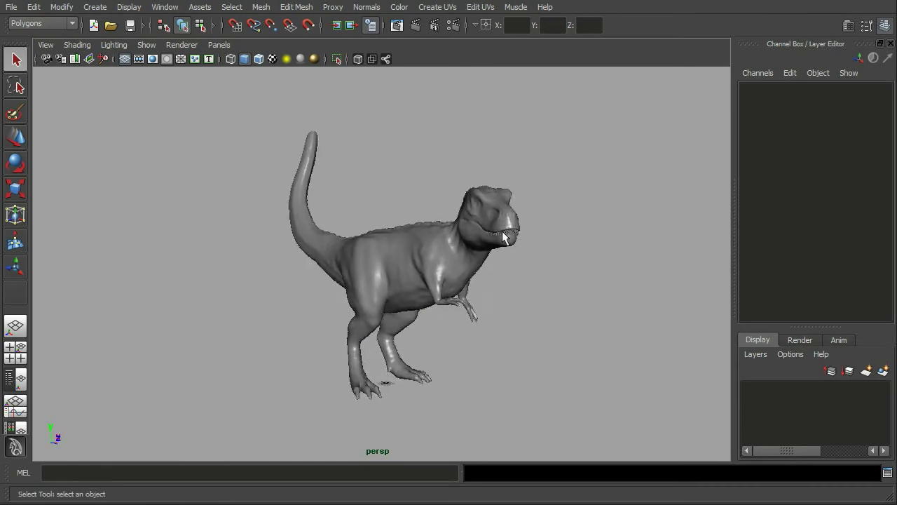
{"action": "right_click_drag", "start_coordinate": [512, 212], "coordinate": [521, 236], "text": "alt"}
{"action": "left_click_drag", "start_coordinate": [287, 149], "coordinate": [509, 234], "text": "alt"}
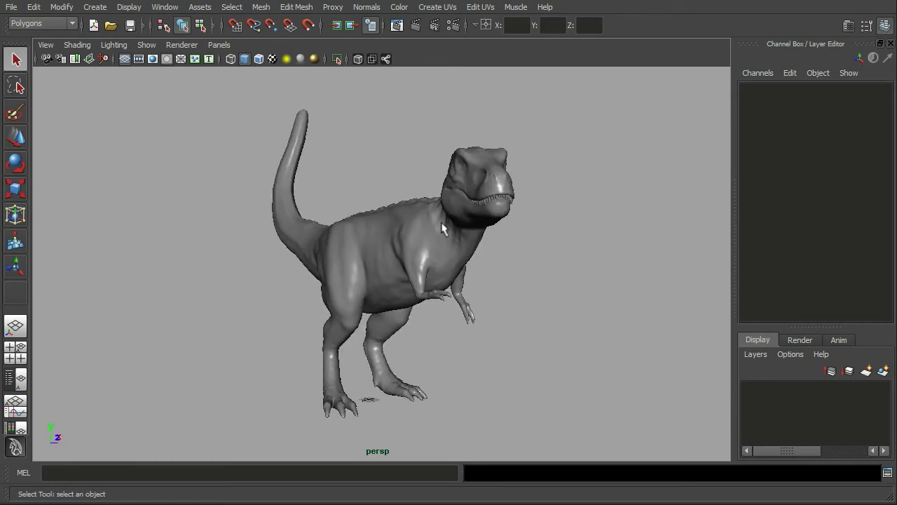
{"action": "left_click_drag", "start_coordinate": [431, 244], "coordinate": [466, 246], "text": "alt"}
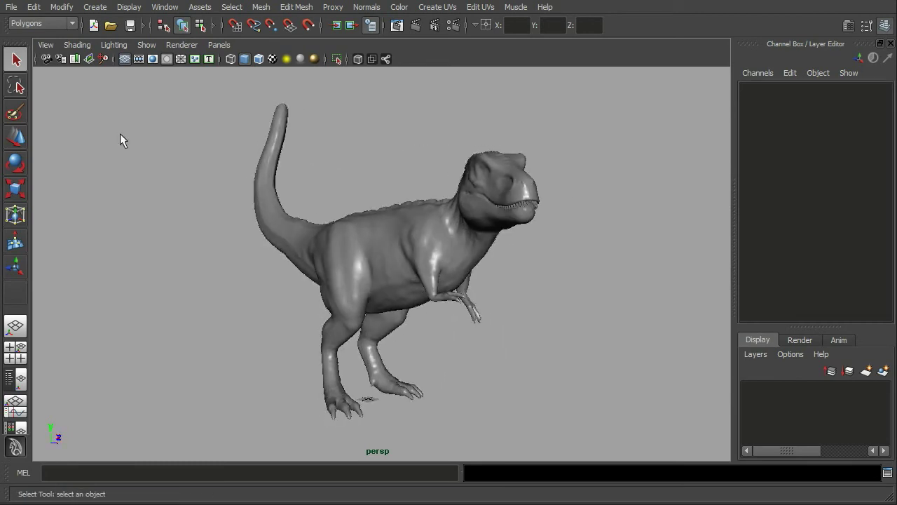
- Turn on Hardware Texturing to show the T-Rex's brown diffuse texture
{"action": "left_click", "coordinate": [77, 45]}
{"action": "left_click", "coordinate": [136, 324]}
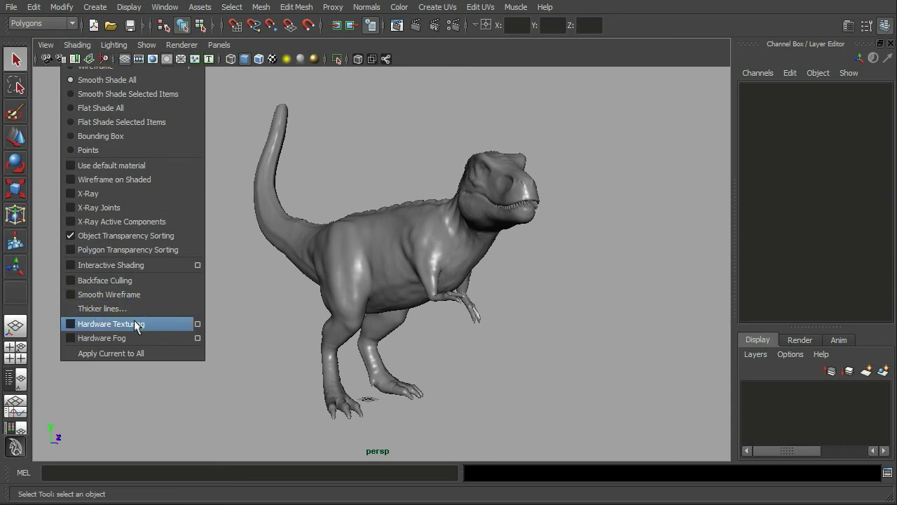
{"action": "mouse_move", "coordinate": [353, 284]}
{"action": "left_mouse_down", "text": "alt"}
{"action": "mouse_move", "coordinate": [460, 255]}
{"action": "mouse_move", "coordinate": [214, 251]}
{"action": "mouse_move", "coordinate": [472, 254]}
{"action": "mouse_move", "coordinate": [427, 248]}
{"action": "mouse_move", "coordinate": [451, 261]}
{"action": "mouse_move", "coordinate": [368, 226]}
{"action": "left_mouse_up", "text": "alt"}
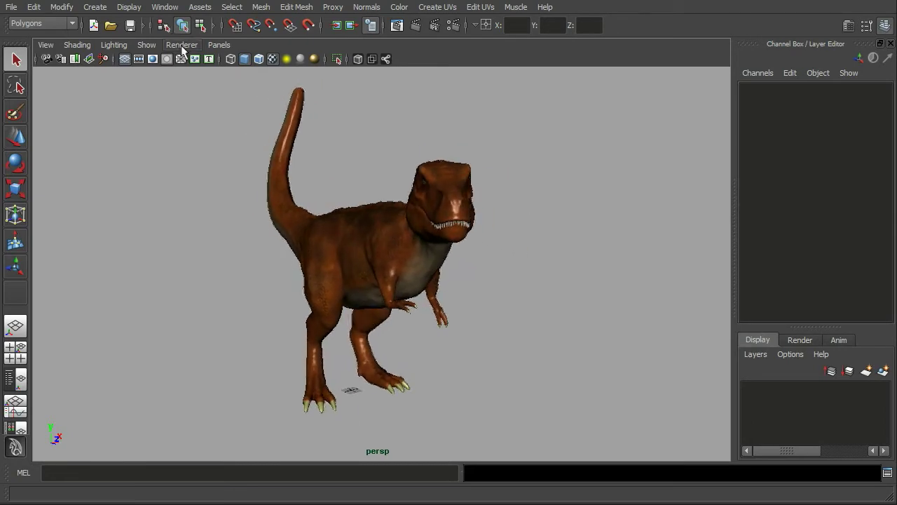
- Switch the viewport to High Quality Rendering and inspect the textured T-Rex from the side
{"action": "left_click", "coordinate": [181, 44]}
{"action": "left_click", "coordinate": [194, 79]}
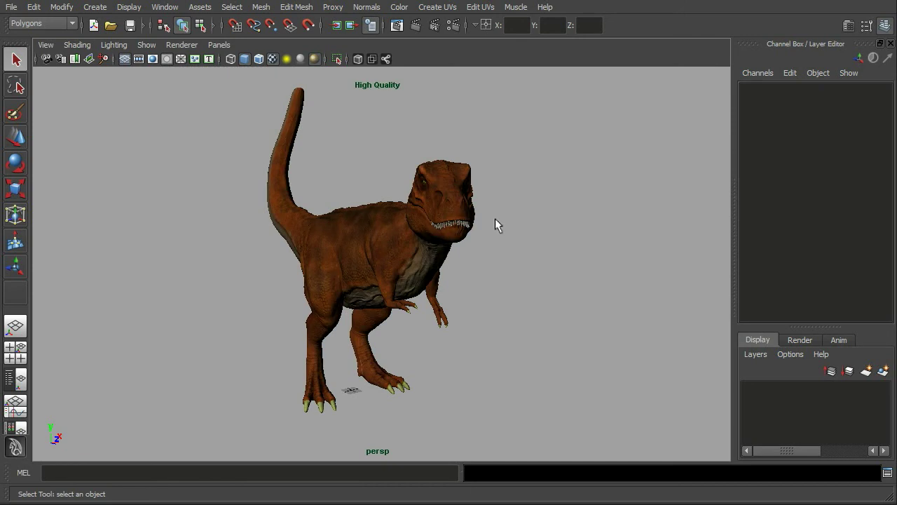
{"action": "left_click_drag", "start_coordinate": [495, 219], "coordinate": [455, 259], "text": "alt"}
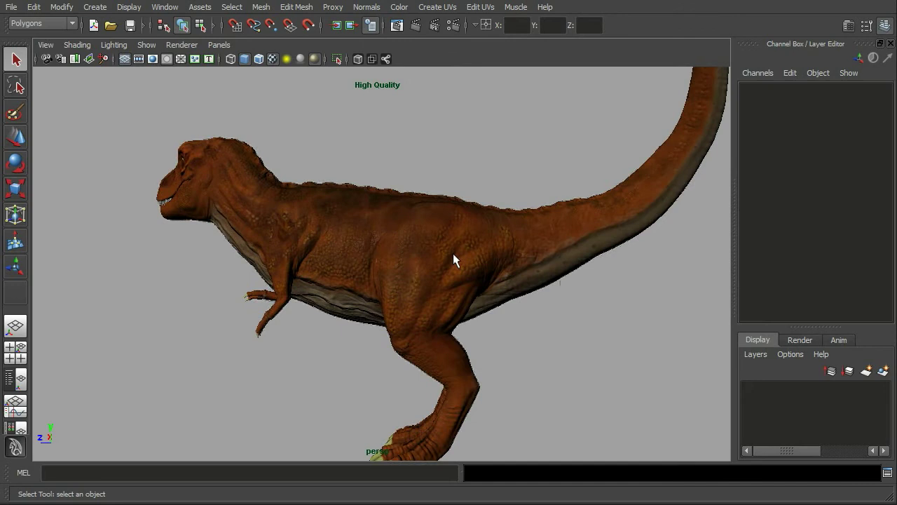
{"action": "left_click", "coordinate": [454, 254]}
{"action": "mouse_move", "coordinate": [505, 244]}
{"action": "left_mouse_down", "text": "alt"}
{"action": "mouse_move", "coordinate": [414, 254]}
{"action": "mouse_move", "coordinate": [652, 236]}
{"action": "mouse_move", "coordinate": [589, 245]}
{"action": "mouse_move", "coordinate": [595, 271]}
{"action": "mouse_move", "coordinate": [575, 281]}
{"action": "mouse_move", "coordinate": [491, 247]}
{"action": "left_mouse_up", "text": "alt"}
{"action": "left_click", "coordinate": [589, 243]}
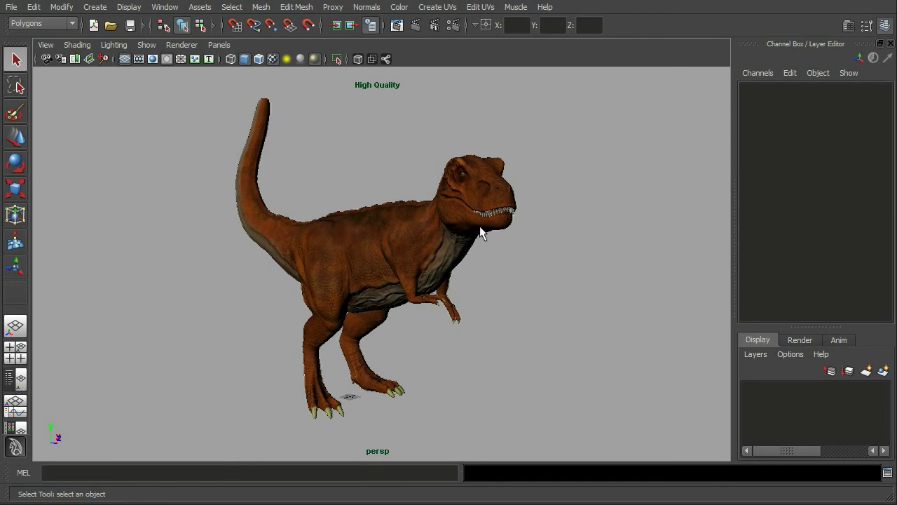
{"action": "left_click", "coordinate": [12, 7]}
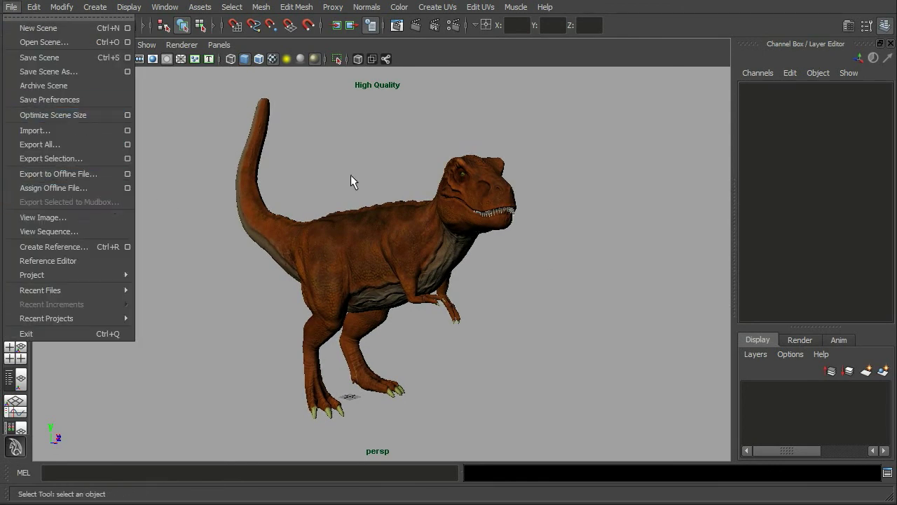
{"action": "left_click", "coordinate": [333, 161]}
{"action": "left_click_drag", "start_coordinate": [333, 161], "coordinate": [252, 129], "text": "alt"}
{"action": "left_click_drag", "start_coordinate": [380, 200], "coordinate": [587, 259], "text": "alt"}
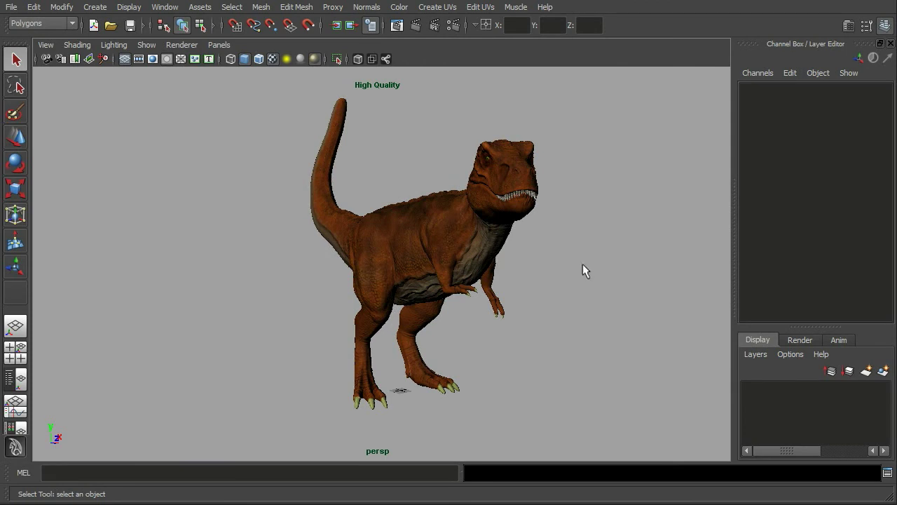
{"action": "mouse_move", "coordinate": [583, 265]}
{"action": "left_mouse_down", "text": "alt"}
{"action": "mouse_move", "coordinate": [563, 264]}
{"action": "mouse_move", "coordinate": [596, 265]}
{"action": "mouse_move", "coordinate": [548, 260]}
{"action": "mouse_move", "coordinate": [593, 267]}
{"action": "mouse_move", "coordinate": [565, 258]}
{"action": "mouse_move", "coordinate": [579, 261]}
{"action": "left_mouse_up", "text": "alt"}
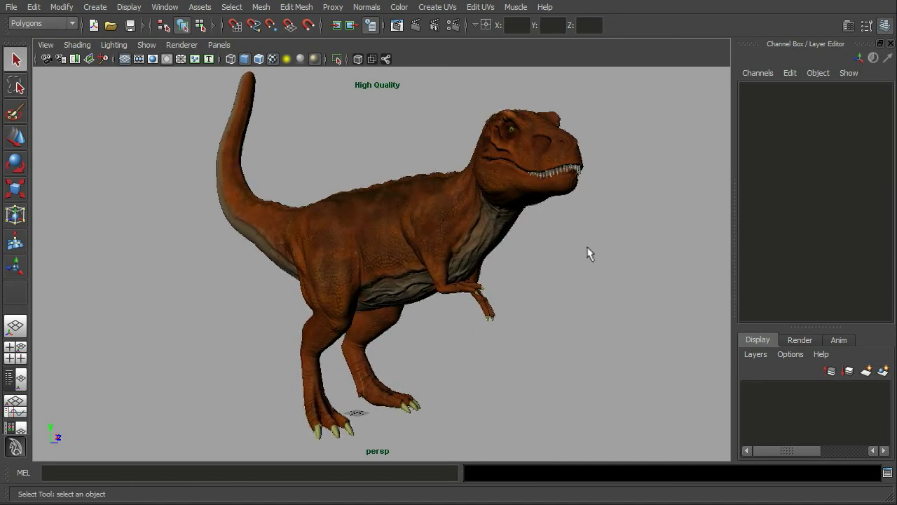
{"action": "right_click_drag", "start_coordinate": [615, 250], "coordinate": [484, 265], "text": "alt"}
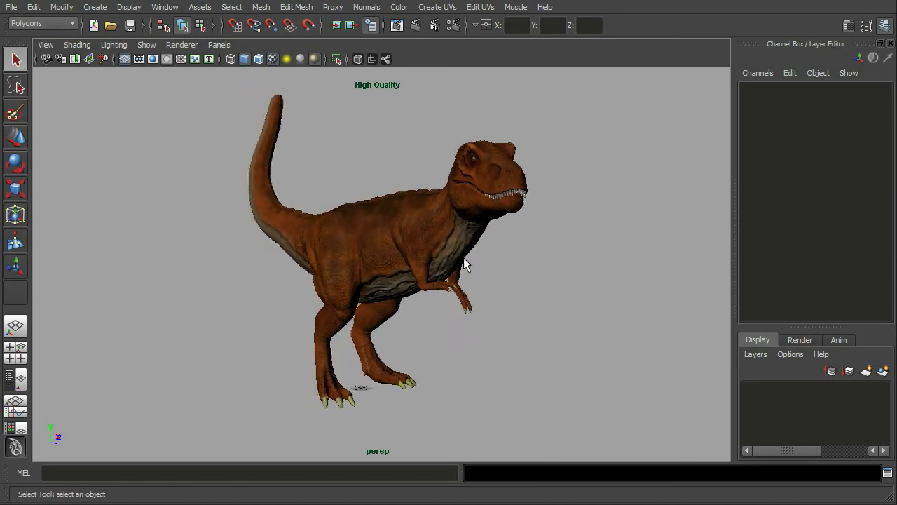
{"action": "left_click", "coordinate": [453, 259]}
{"action": "mouse_move", "coordinate": [533, 245]}
{"action": "left_mouse_down", "text": "alt"}
{"action": "mouse_move", "coordinate": [513, 244]}
{"action": "mouse_move", "coordinate": [537, 244]}
{"action": "left_mouse_up", "text": "alt"}
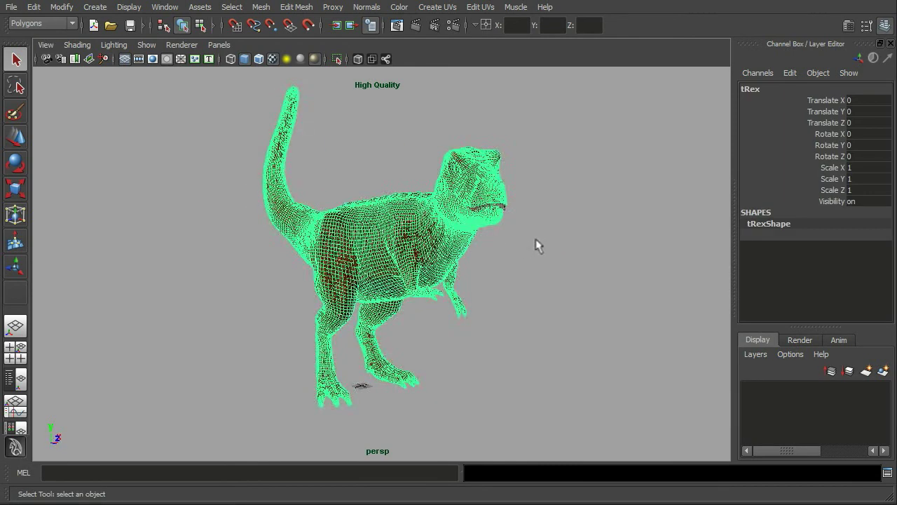
{"action": "left_click", "coordinate": [505, 245]}
{"action": "left_click_drag", "start_coordinate": [454, 245], "coordinate": [563, 257], "text": "alt"}
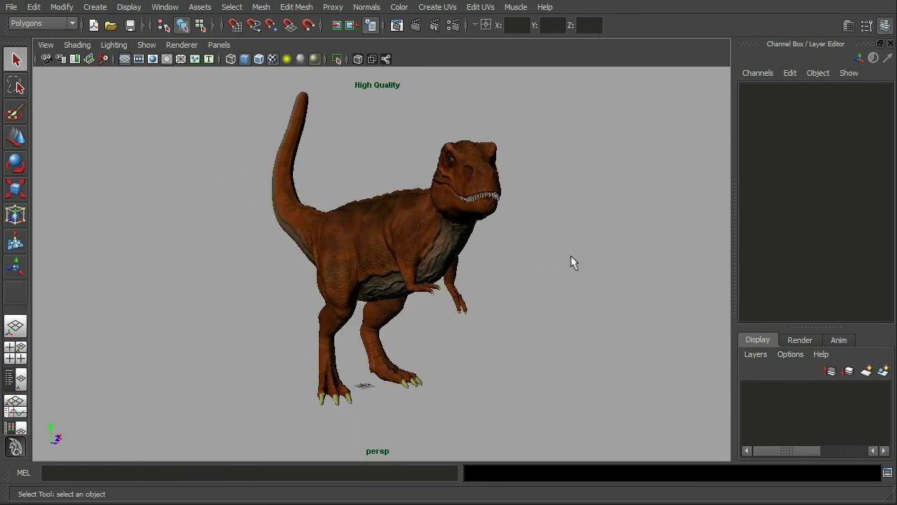